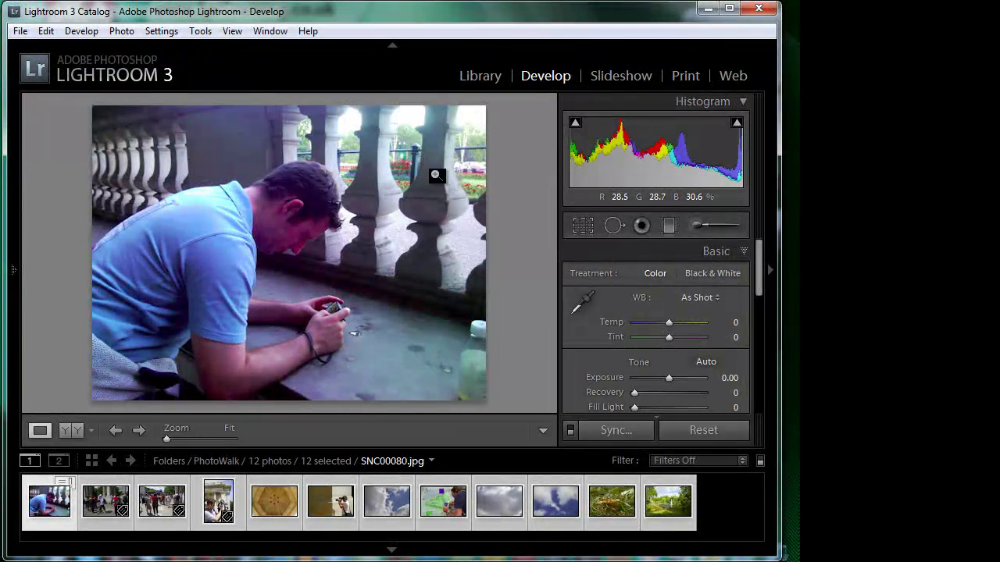
Select the Peak District folder in Library and open peakDistrict_01.jpg in Develop
left_click(481, 77)
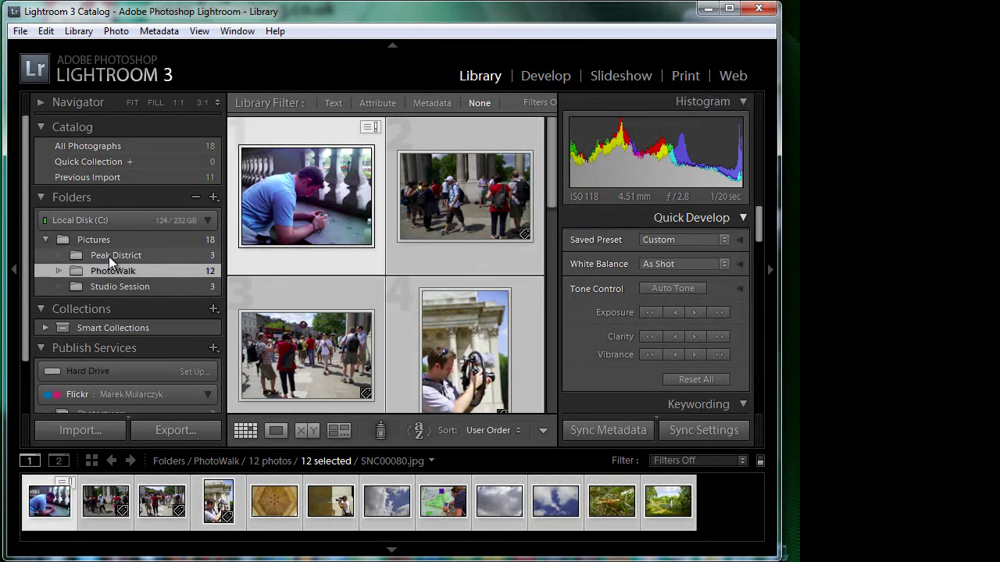
left_click(106, 255)
left_click(541, 76)
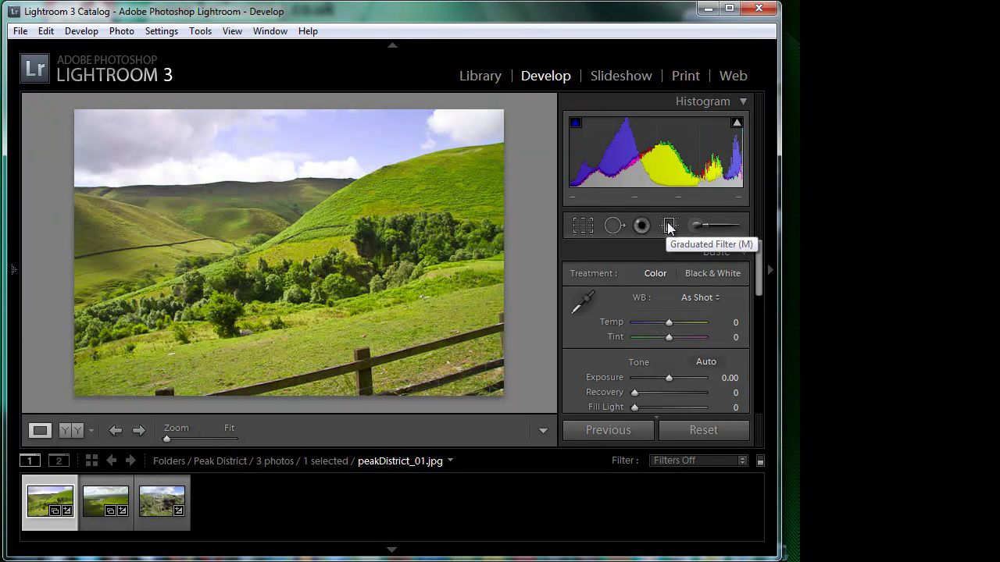
Lay a graduated filter across the sky, extending it down toward the hills
left_click(668, 226)
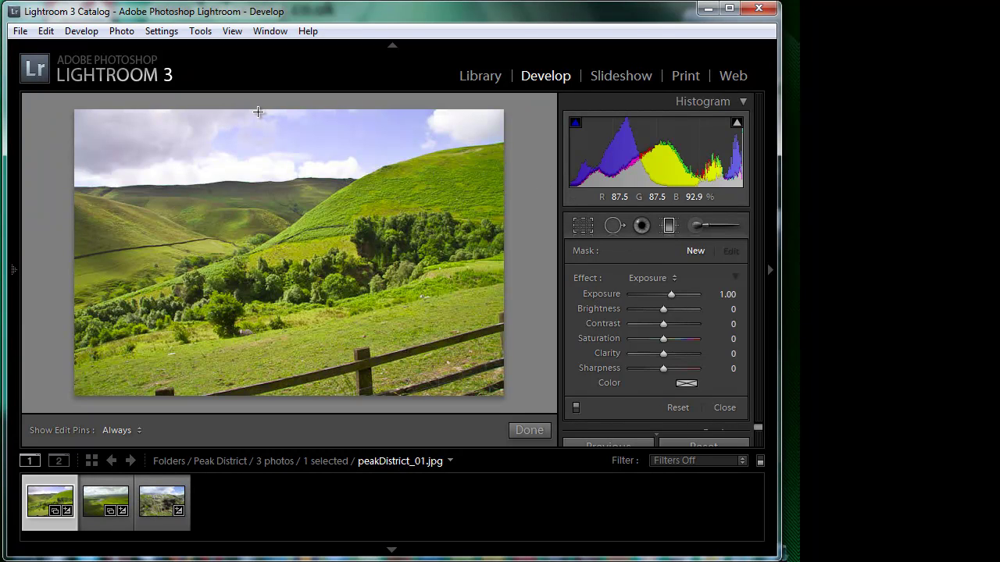
left_click(390, 44)
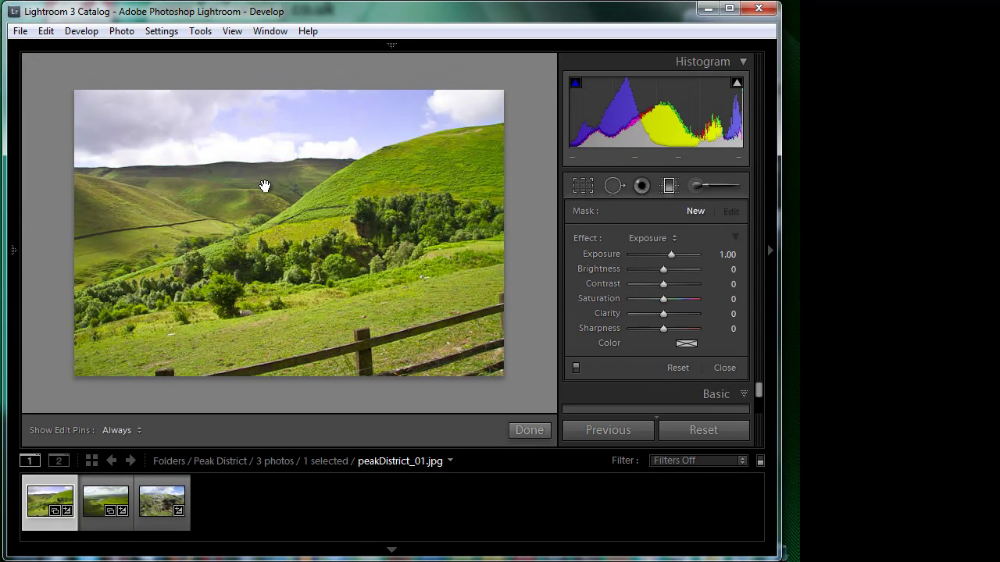
left_click_drag(265, 186, 265, 88)
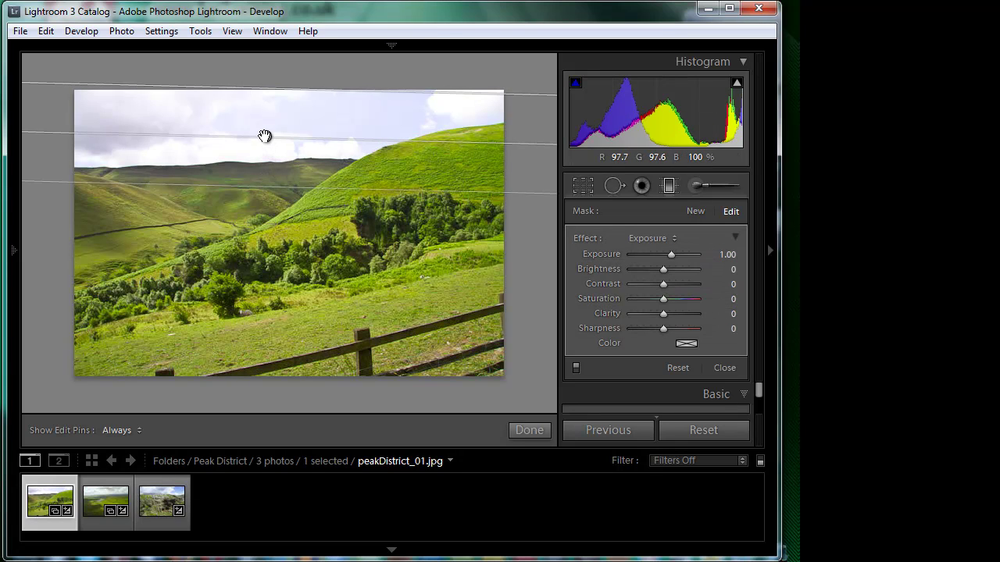
mouse_move(265, 136)
left_mouse_down()
mouse_move(279, 157)
mouse_move(280, 138)
left_mouse_up()
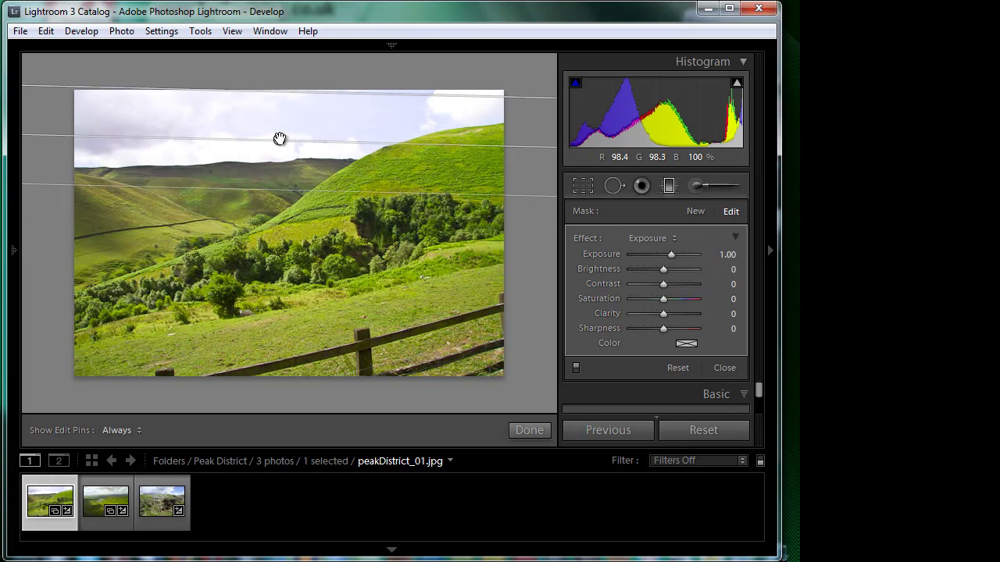
left_click_drag(288, 194, 329, 229)
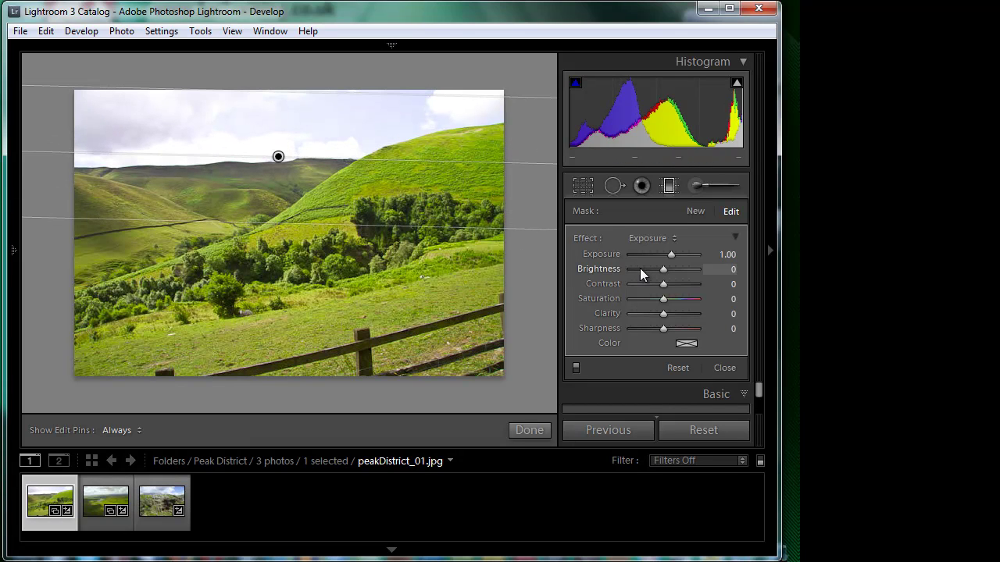
Give the graduated filter exposure −2.24 and saturation 71, then close it
left_click_drag(670, 255, 642, 261)
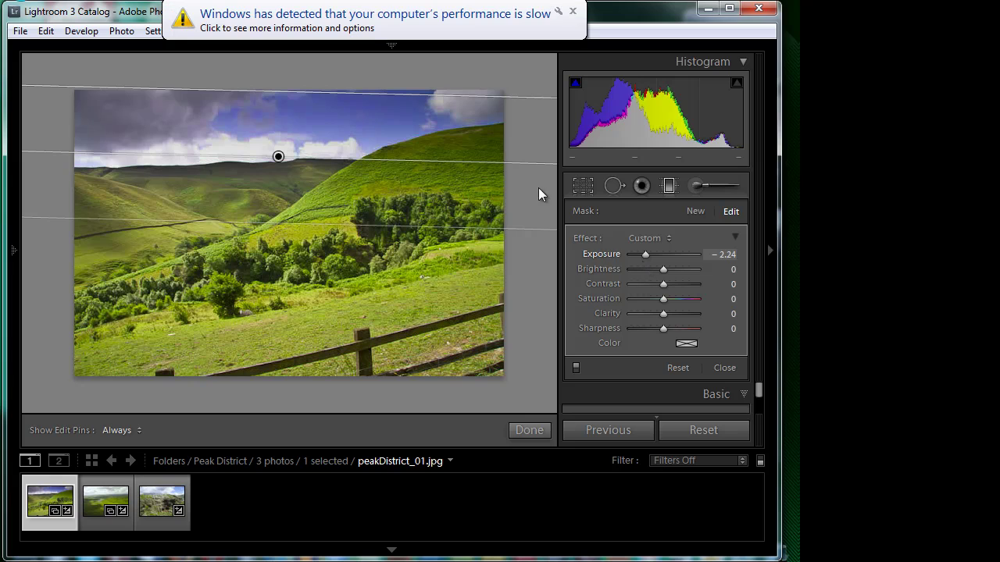
left_click_drag(663, 298, 685, 305)
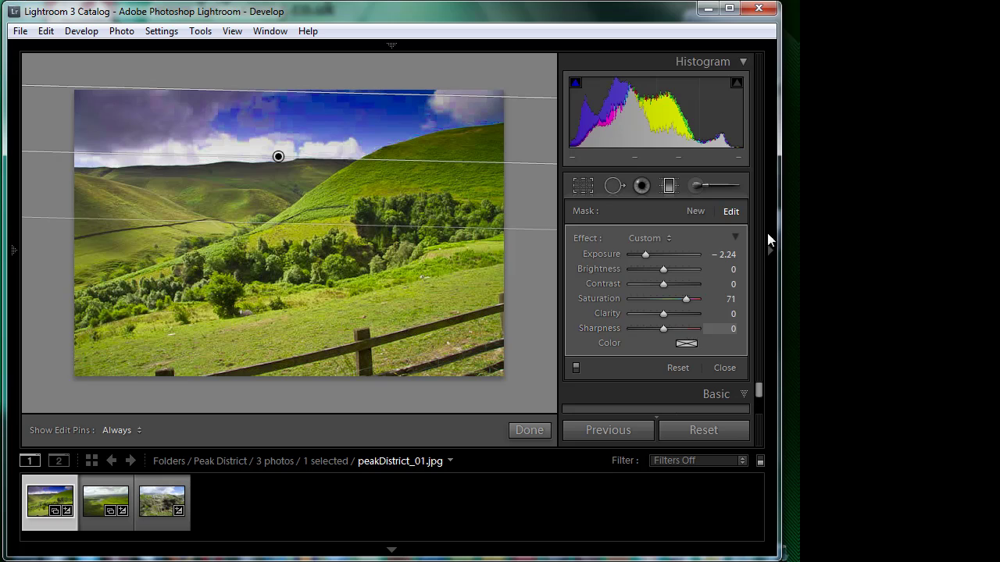
left_click(725, 368)
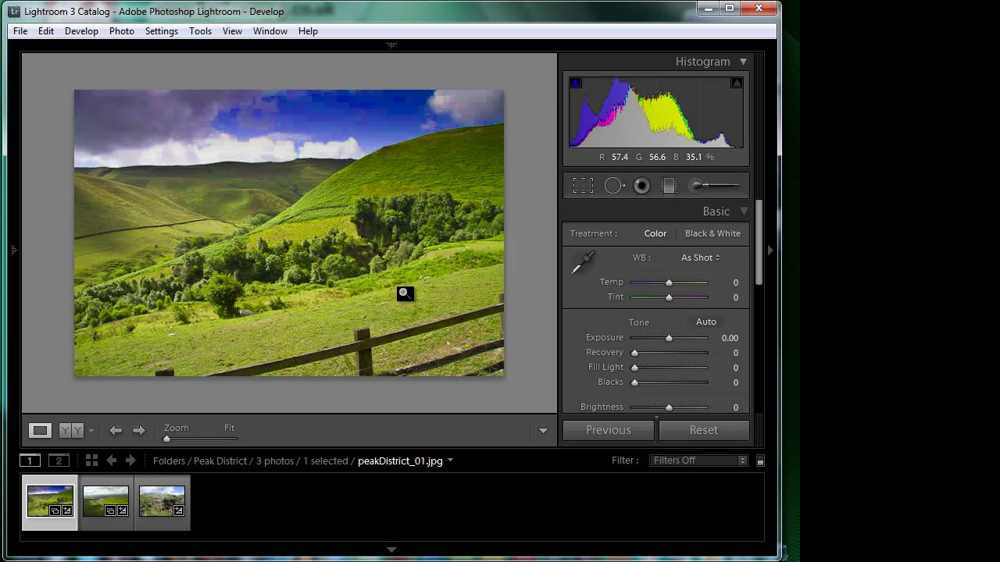
Paint an Adjustment Brush stroke at exposure −0.78, saturation −100 over the fence-side ground
left_click(696, 185)
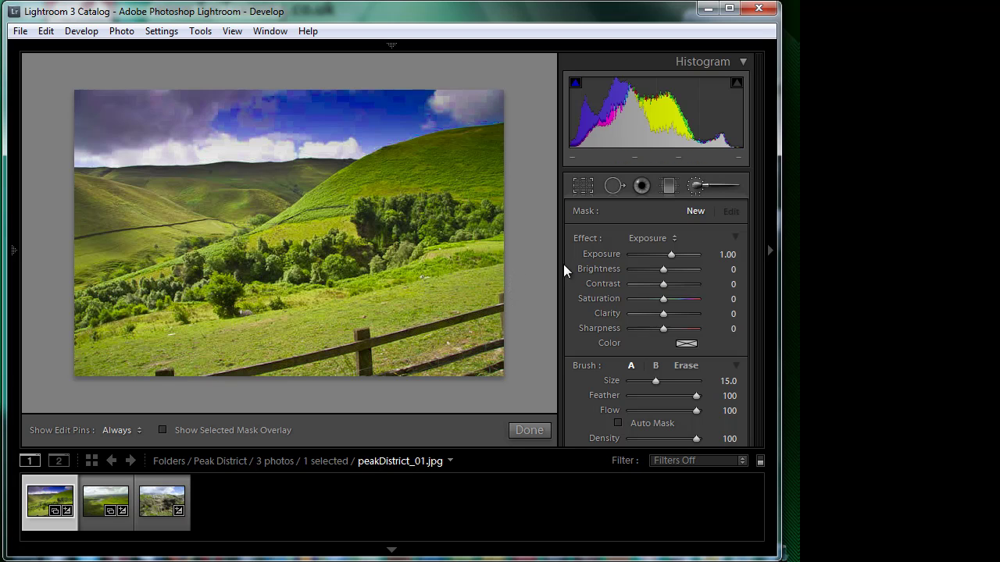
left_click_drag(670, 255, 658, 256)
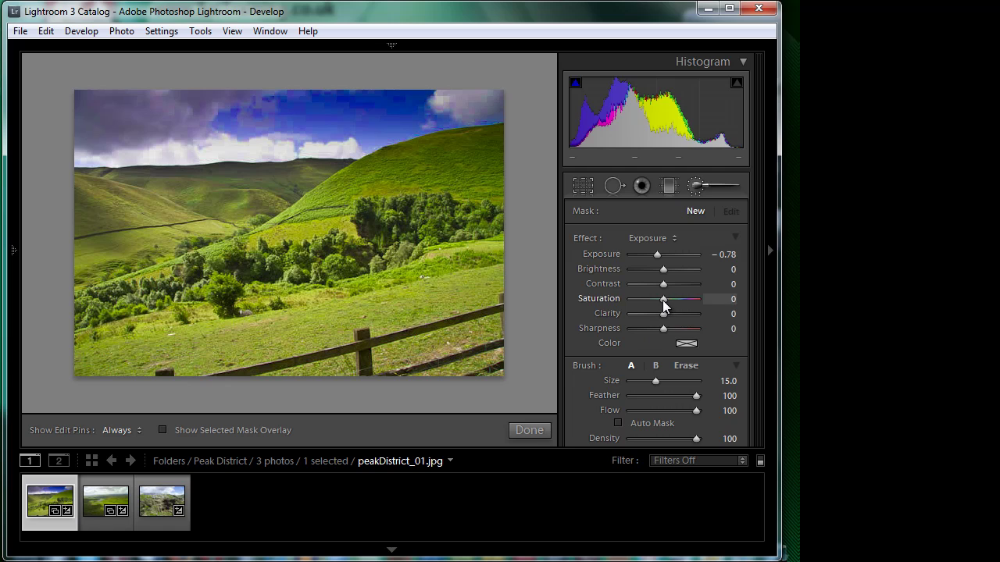
left_click_drag(662, 300, 625, 301)
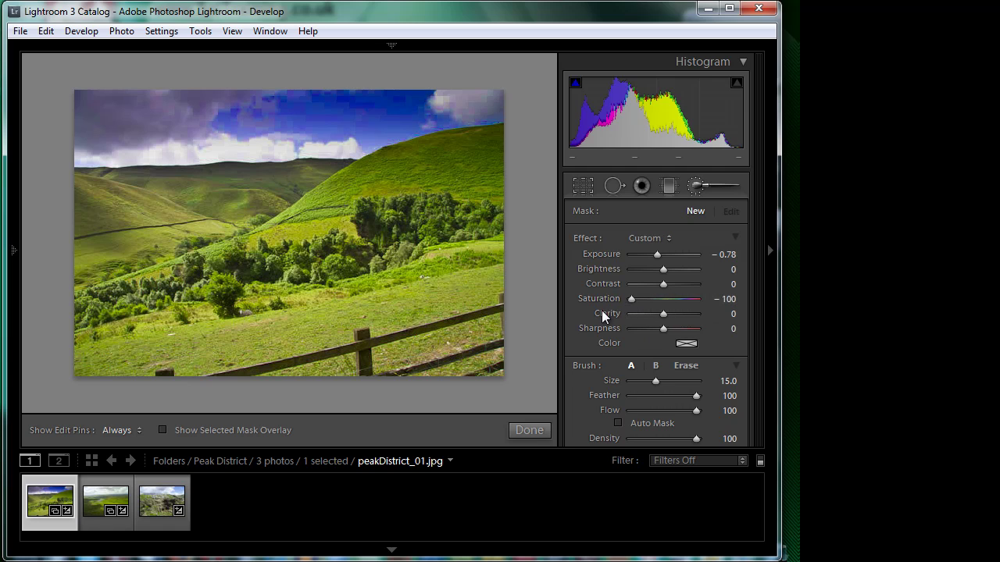
key("h")
mouse_move(446, 346)
left_mouse_down()
mouse_move(477, 334)
mouse_move(419, 346)
mouse_move(488, 329)
mouse_move(380, 363)
mouse_move(495, 367)
mouse_move(500, 311)
mouse_move(476, 349)
mouse_move(497, 305)
mouse_move(426, 314)
mouse_move(317, 352)
mouse_move(322, 372)
mouse_move(351, 367)
mouse_move(229, 377)
mouse_move(344, 354)
mouse_move(178, 370)
mouse_move(296, 346)
mouse_move(49, 381)
mouse_move(110, 349)
mouse_move(495, 277)
mouse_move(529, 279)
mouse_move(489, 329)
mouse_move(380, 352)
mouse_move(477, 371)
mouse_move(514, 368)
mouse_move(383, 371)
left_mouse_up()
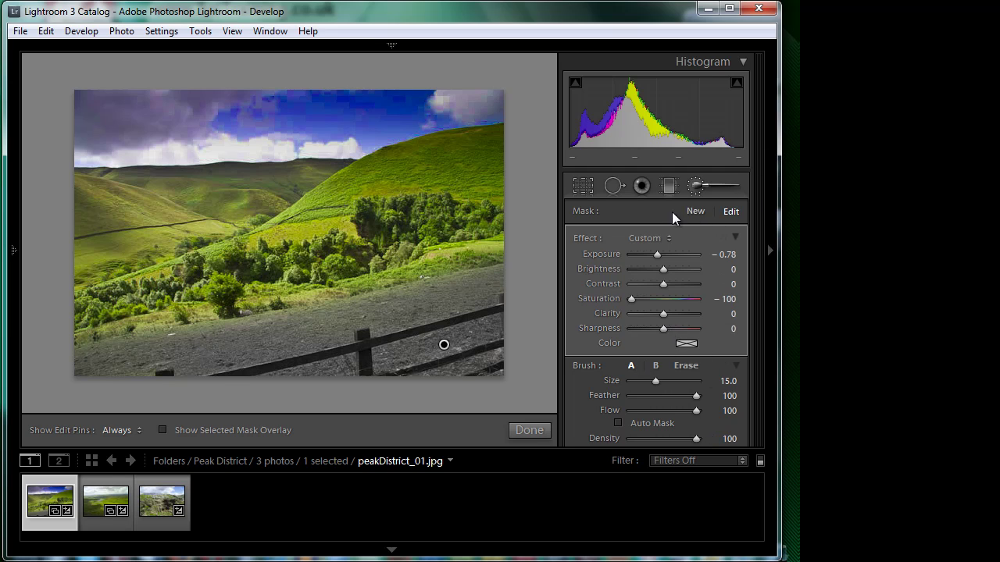
Try a tighter crop with the photo repositioned, then reset to the full original frame
left_click(581, 185)
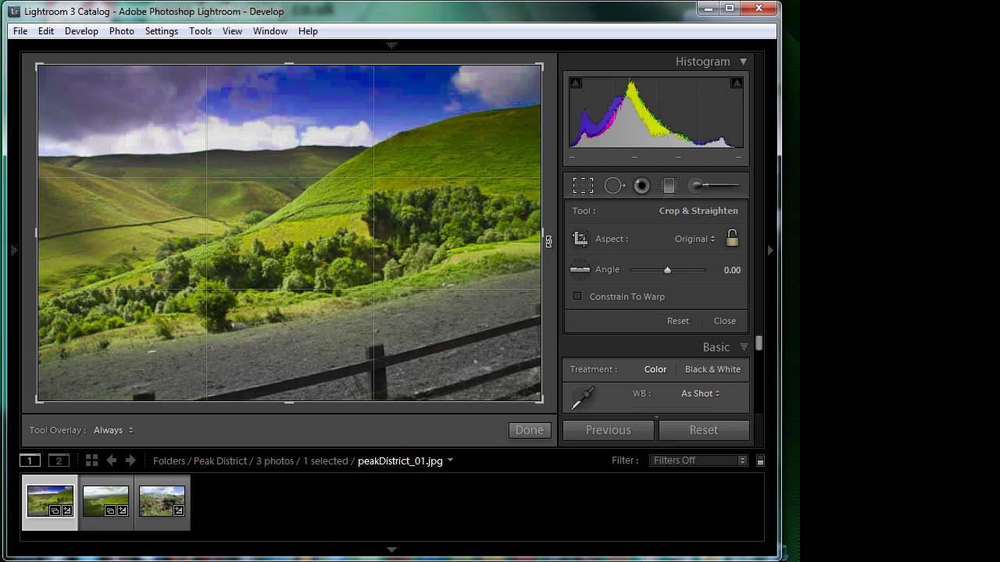
left_click_drag(537, 67, 492, 101)
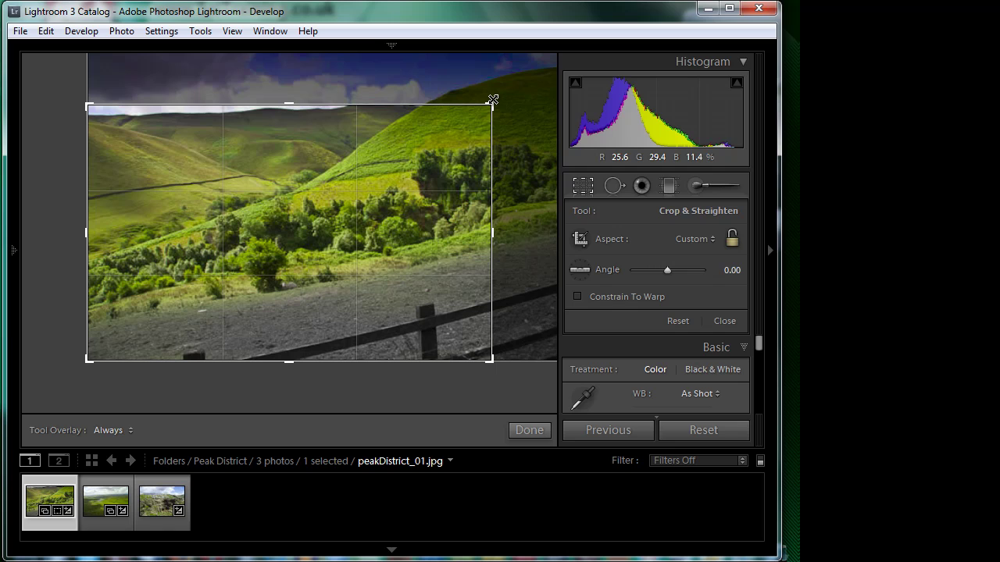
left_click_drag(305, 226, 292, 255)
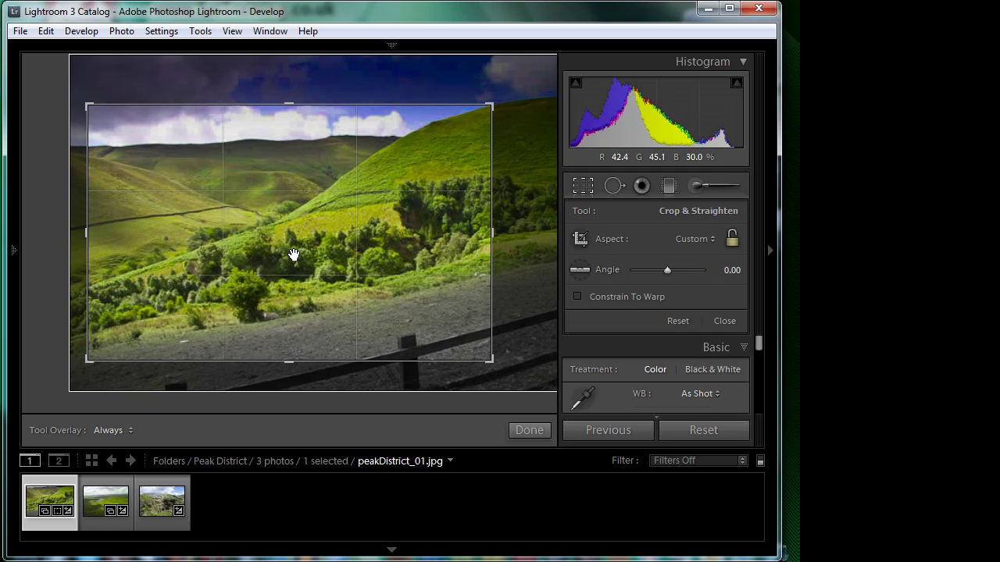
mouse_move(331, 223)
left_mouse_down()
mouse_move(284, 284)
mouse_move(317, 217)
left_mouse_up()
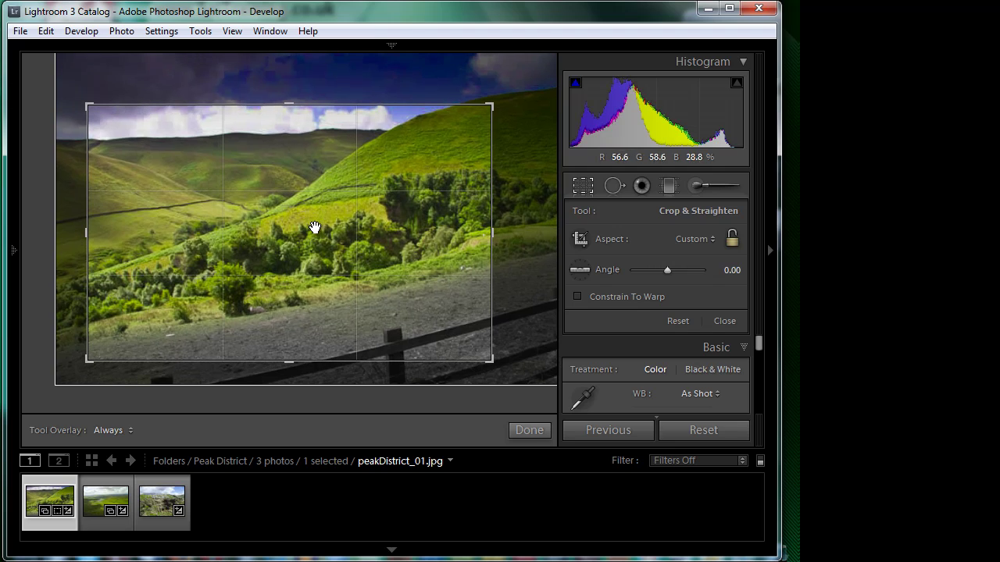
left_click(677, 320)
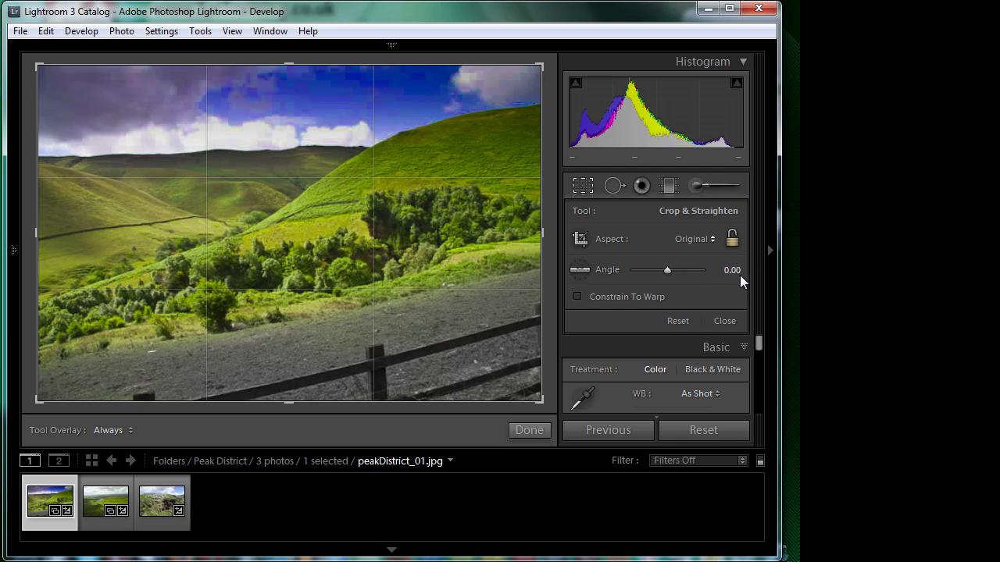
Close the crop tool and raise Clarity to +26, checking detail at 1:1
scroll(754, 344, "down", 2)
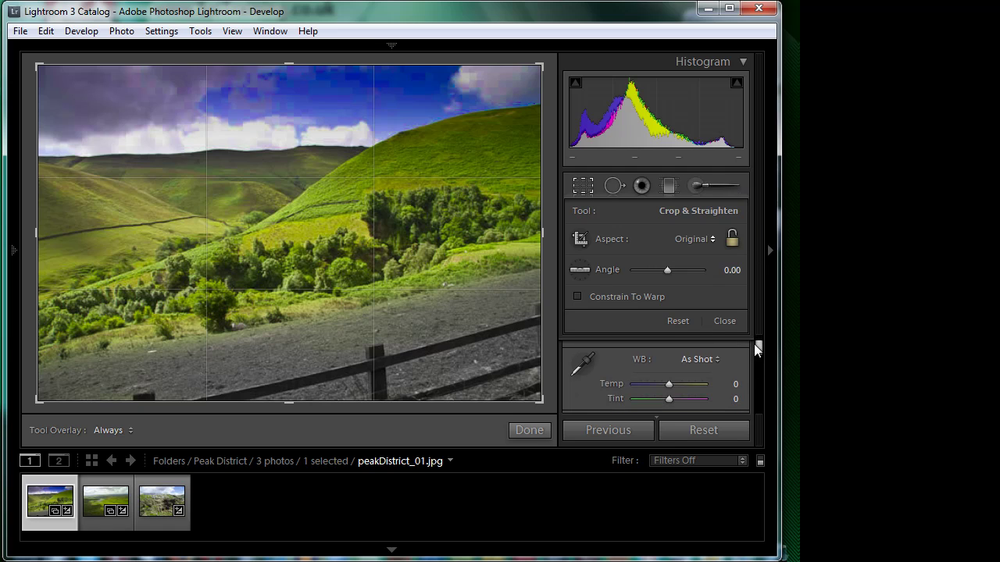
left_click(724, 321)
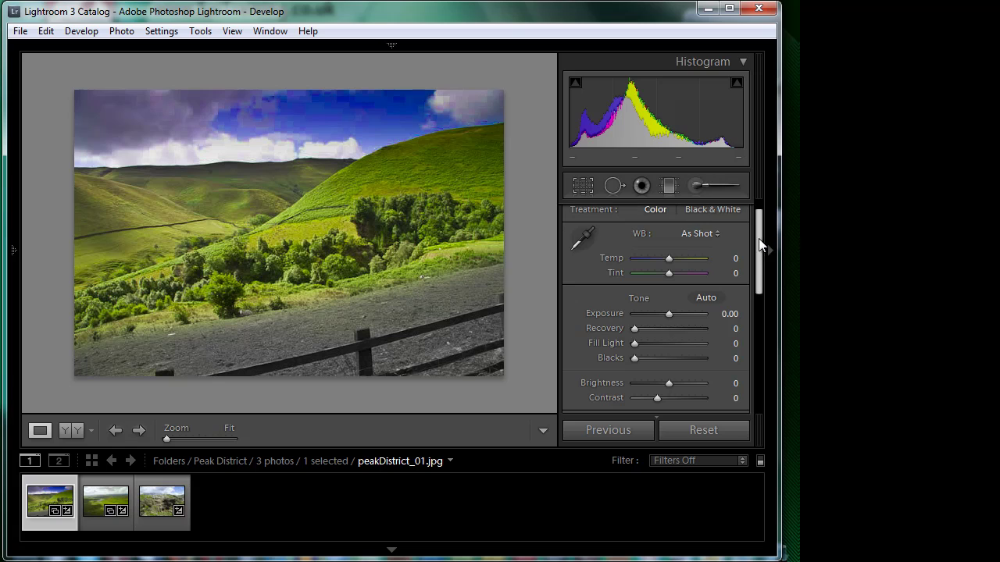
scroll(763, 251, "down", 1)
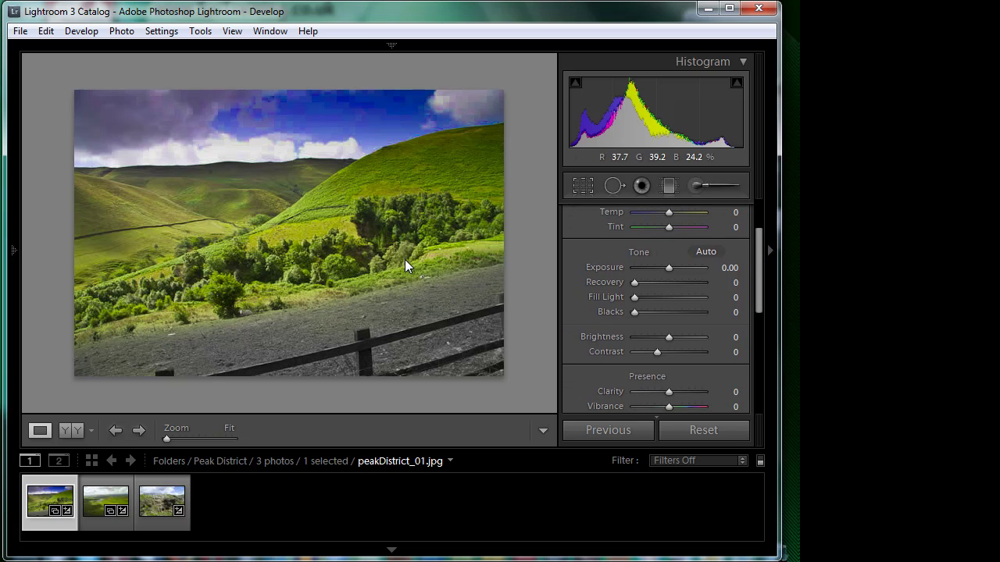
scroll(757, 252, "down", 1)
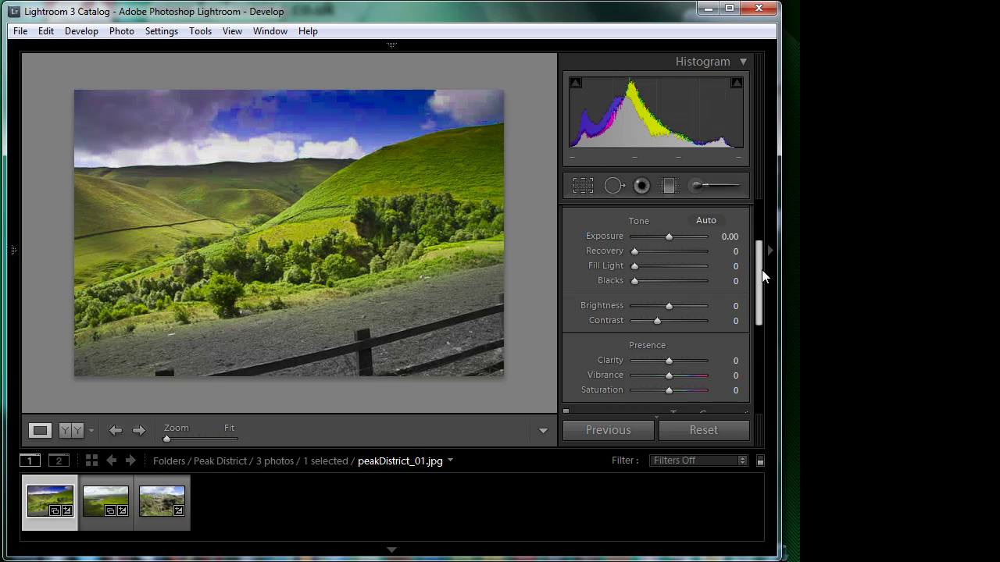
scroll(761, 289, "down", 1)
scroll(764, 290, "down", 1)
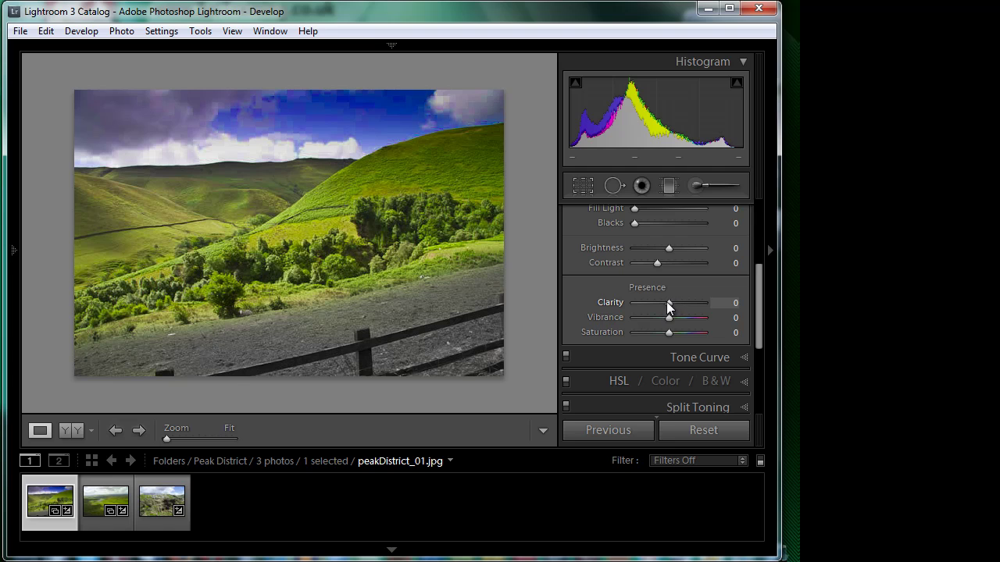
left_click_drag(667, 304, 674, 304)
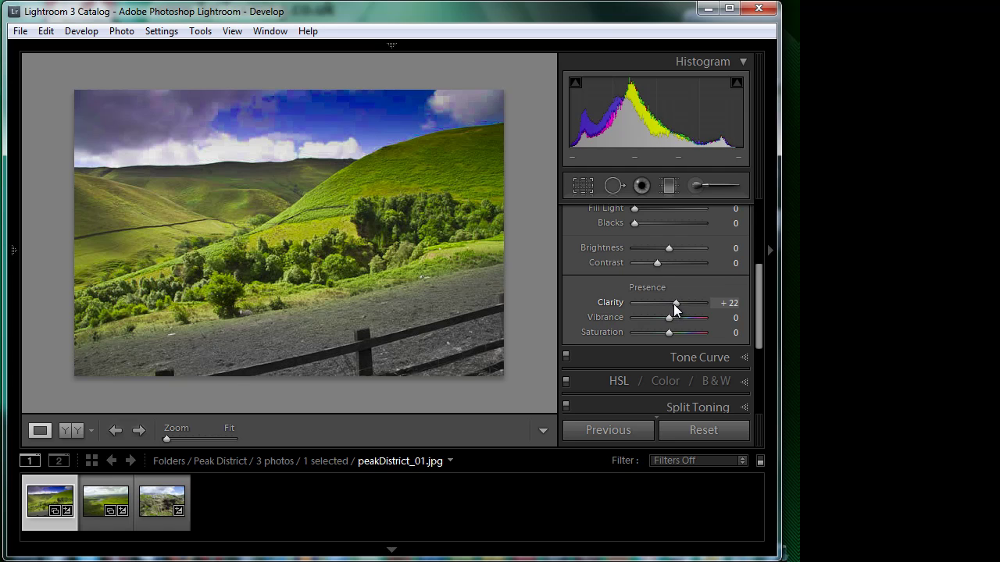
left_click(313, 203)
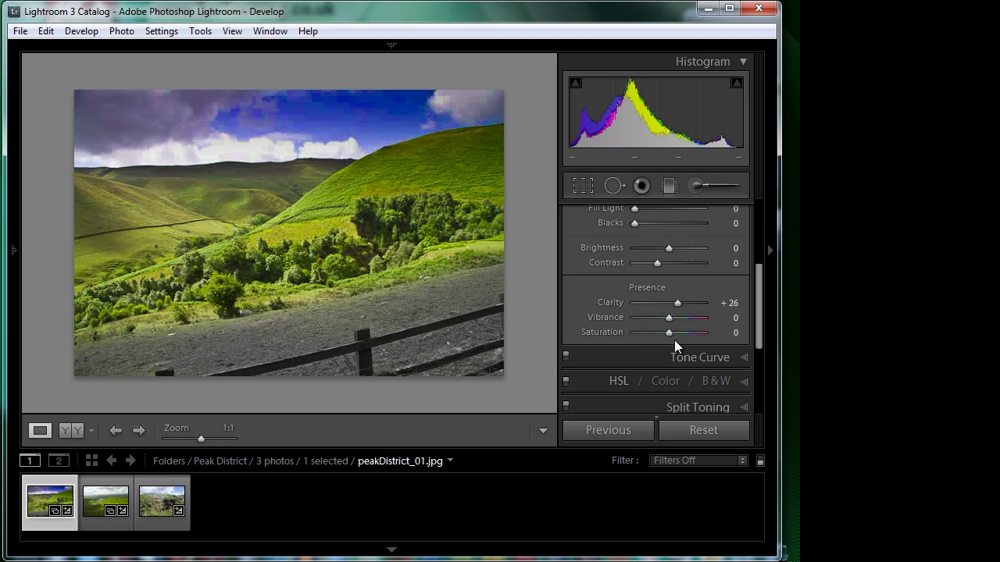
Set Vibrance to +8 and expand the HSL panel
left_click_drag(682, 331, 706, 332)
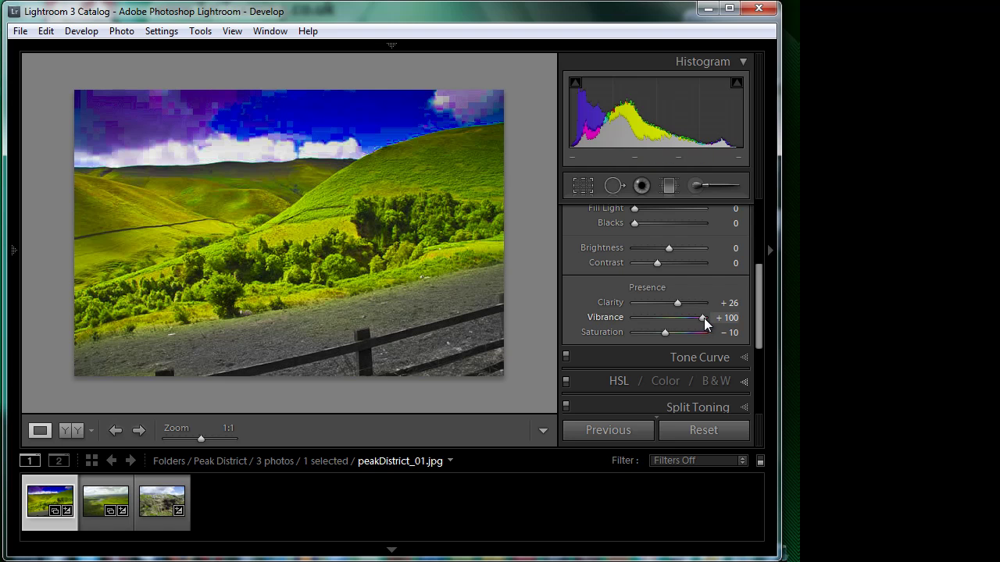
left_click_drag(704, 318, 672, 330)
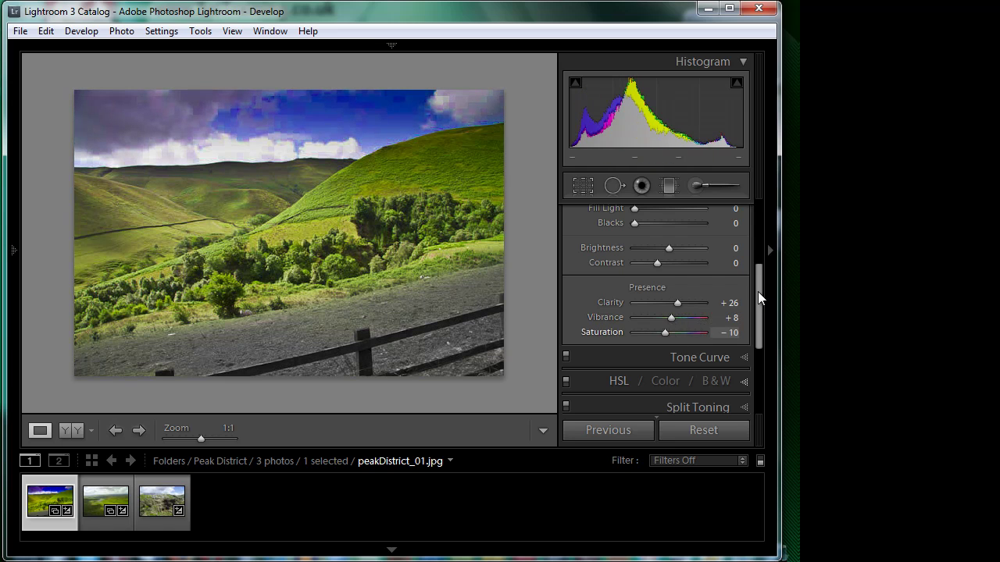
left_click_drag(757, 292, 757, 344)
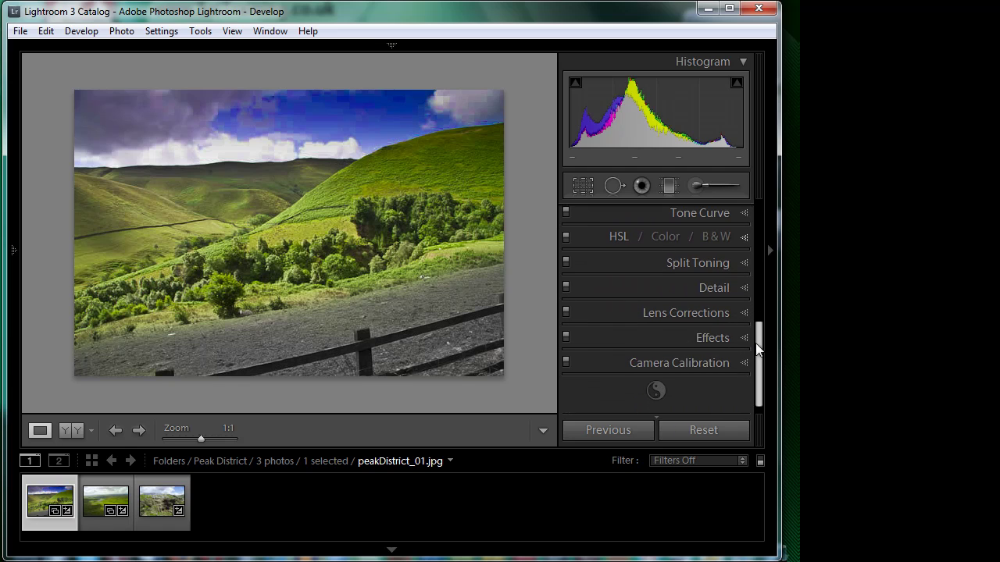
left_click(743, 237)
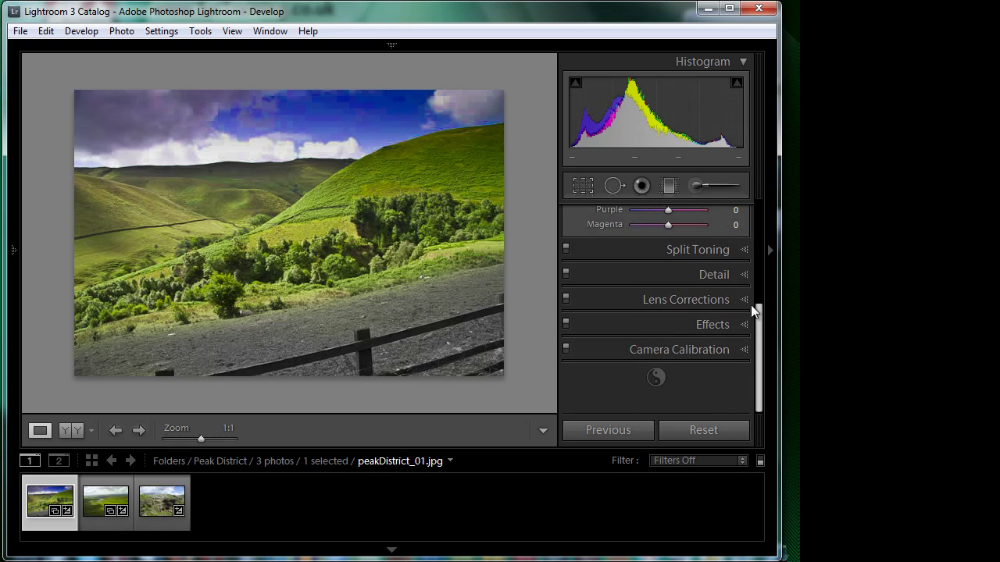
left_click_drag(758, 328, 763, 234)
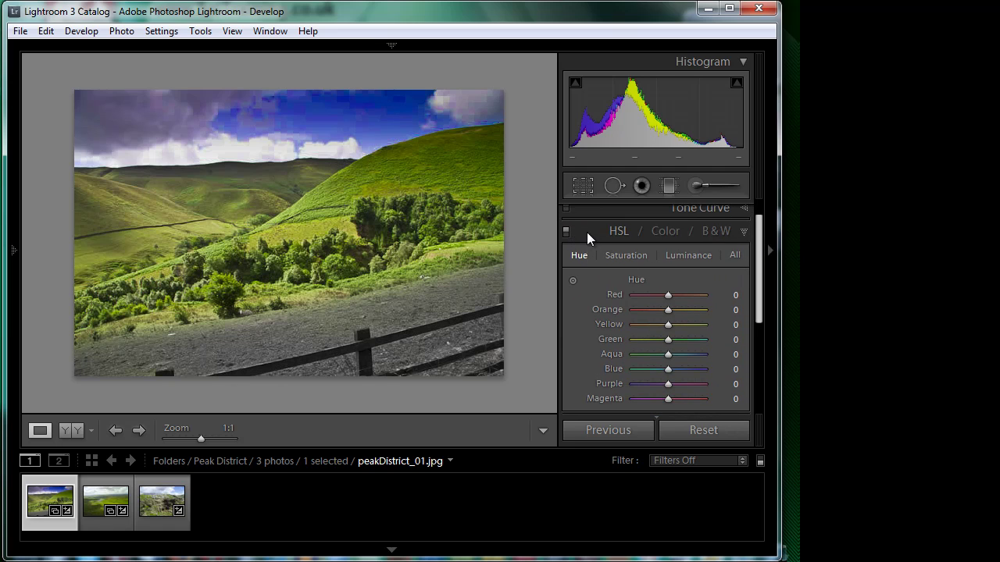
View the panel options menu, then expand and collapse Tone Curve, leaving all panels collapsed
right_click(587, 231)
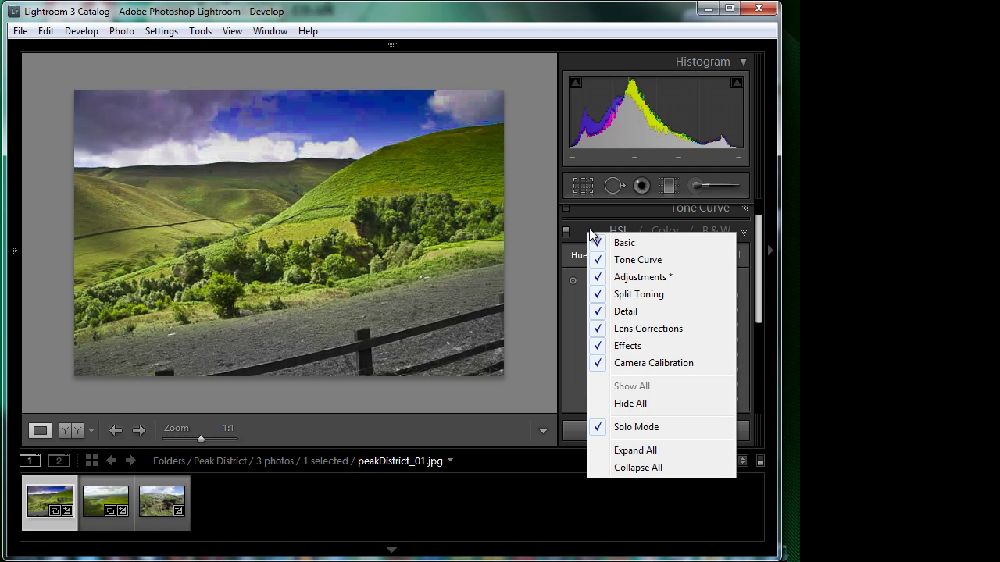
left_click(752, 236)
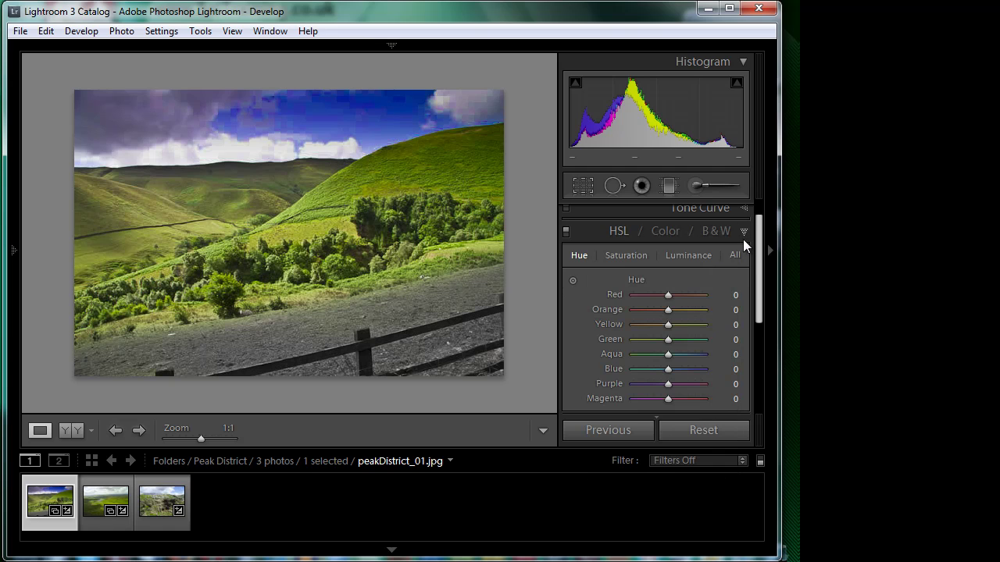
left_click_drag(757, 258, 759, 224)
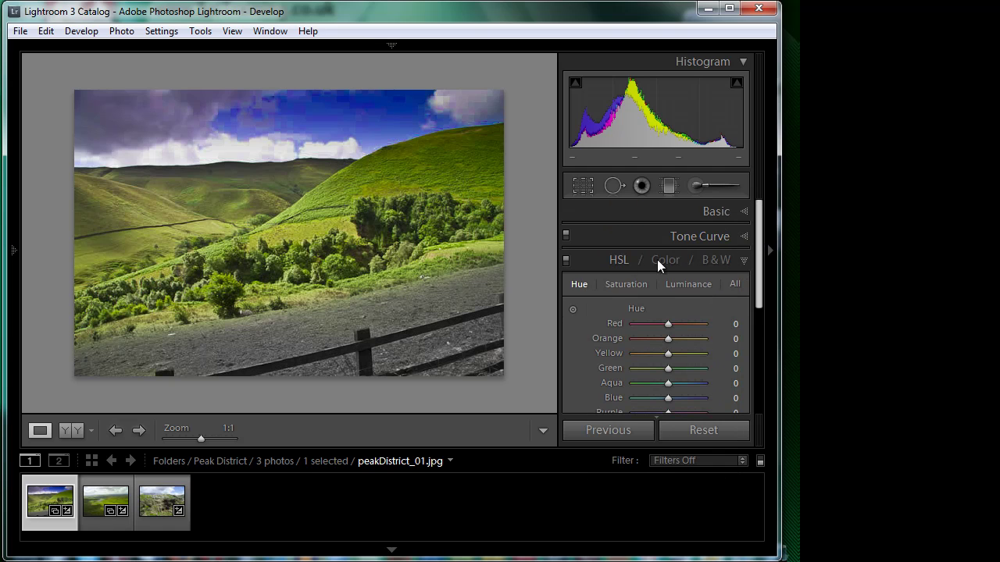
left_click(743, 237)
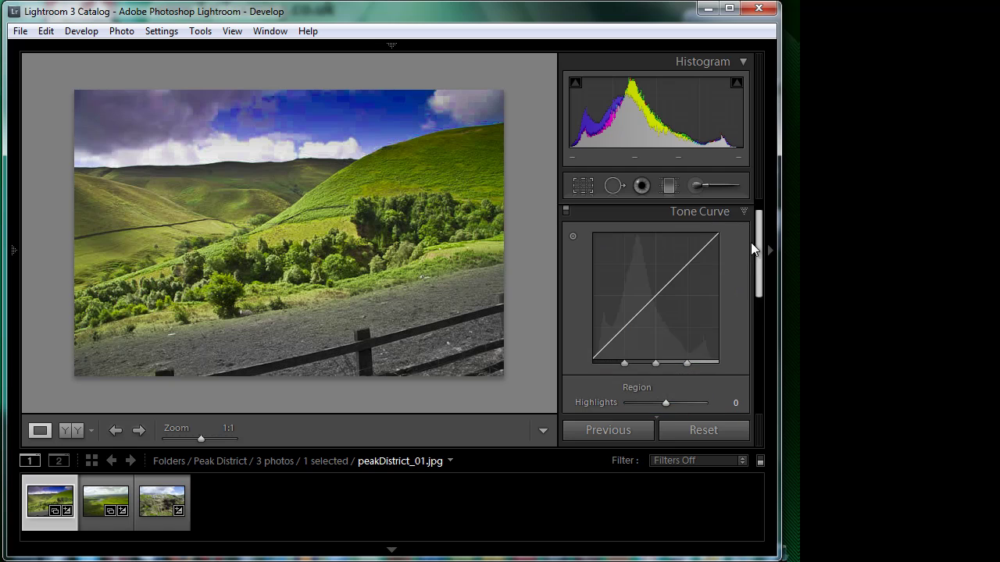
left_click_drag(758, 279, 694, 299)
left_click(746, 243)
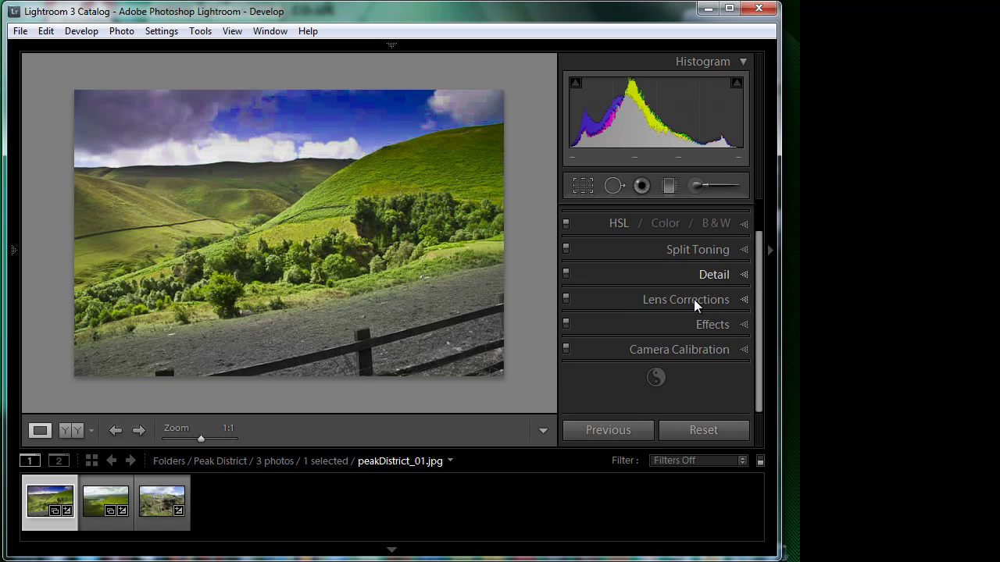
Expand Lens Corrections to show the Canon EF-S 10-22mm profile at Amount 100
left_click(743, 302)
scroll(756, 283, "down", 1)
left_click_drag(756, 283, 763, 314)
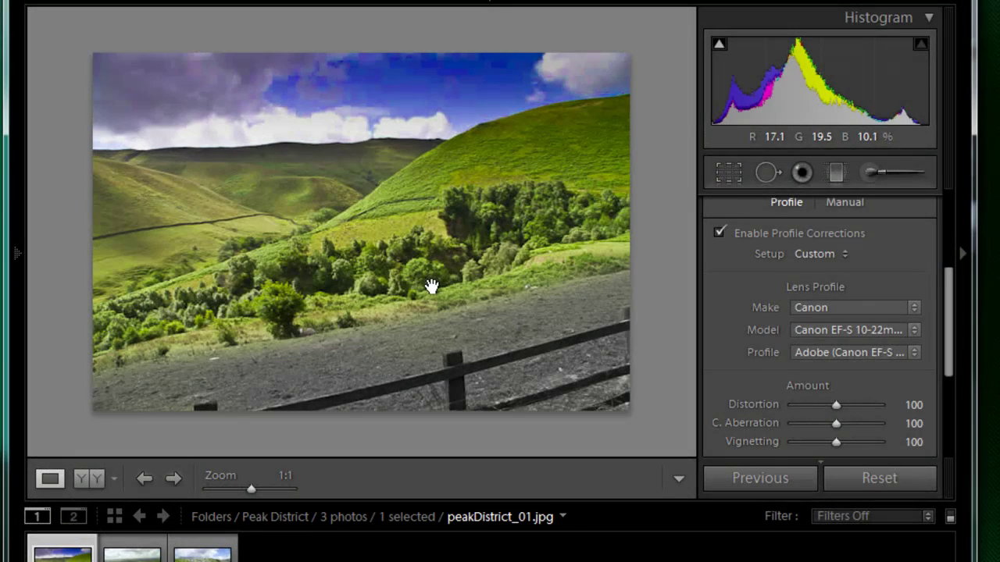
Send an adjusted copy of peakDistrict_01.jpg to Photoshop via Ctrl+E, stacked with the original
key("ctrl+e")
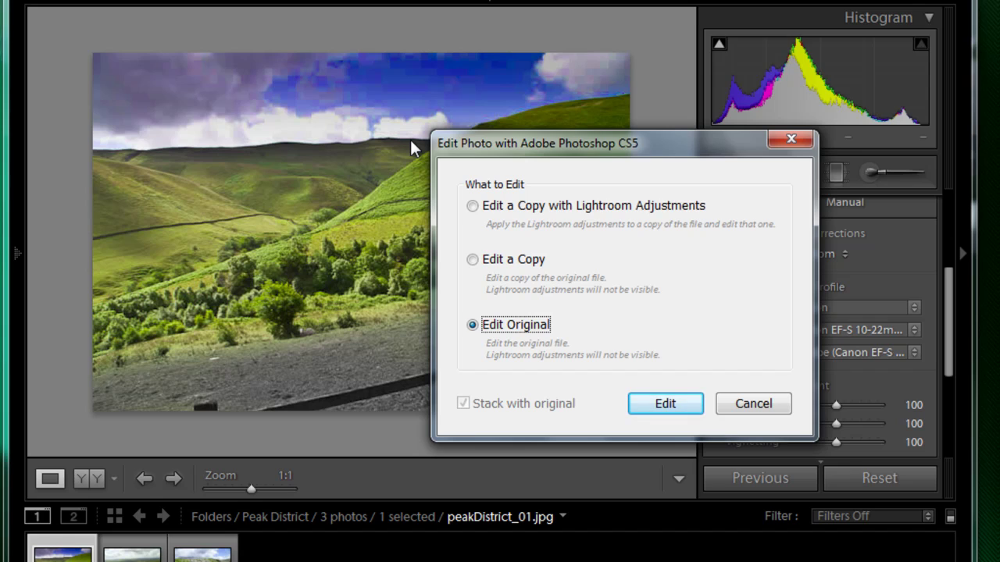
left_click(489, 256)
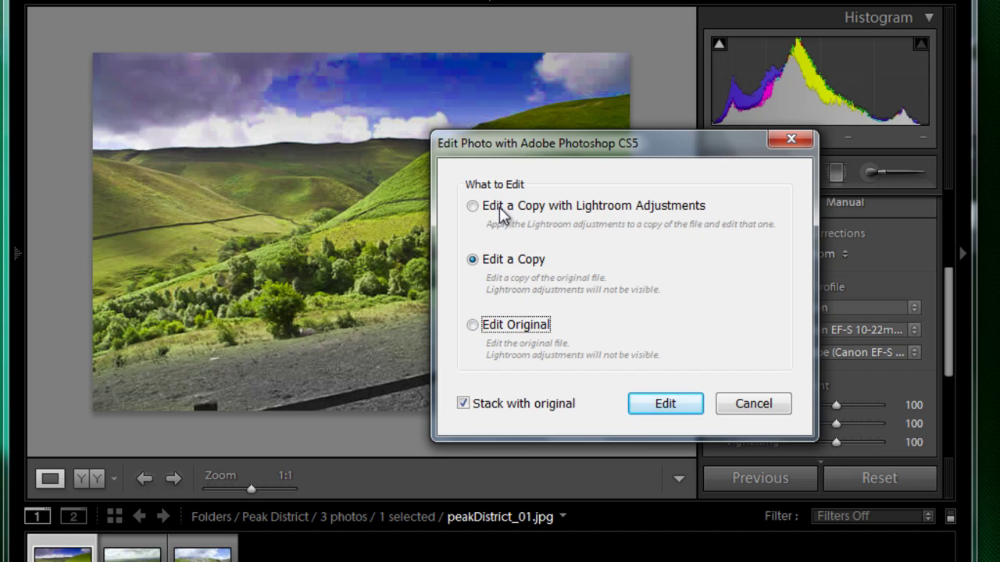
left_click(472, 206)
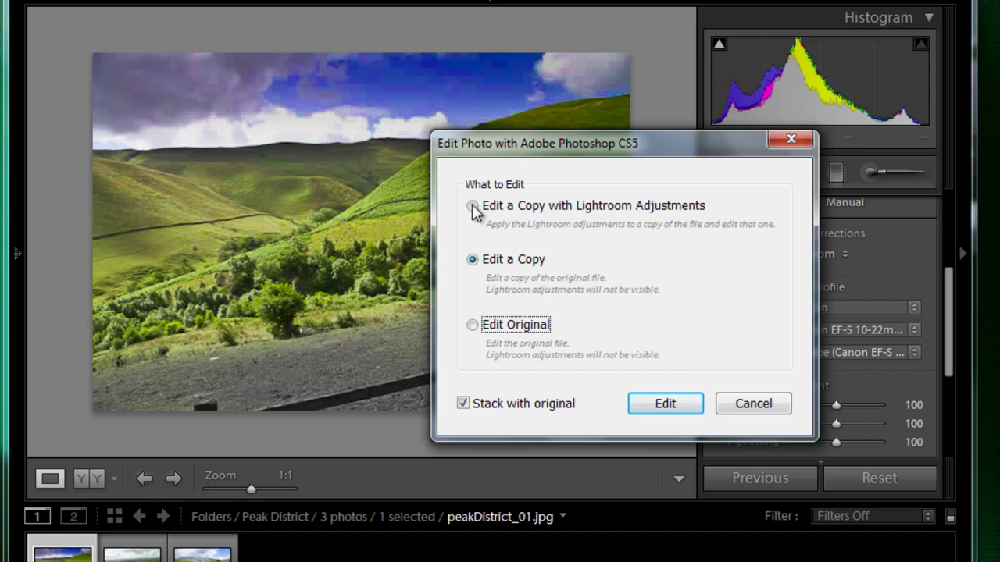
left_click(663, 405)
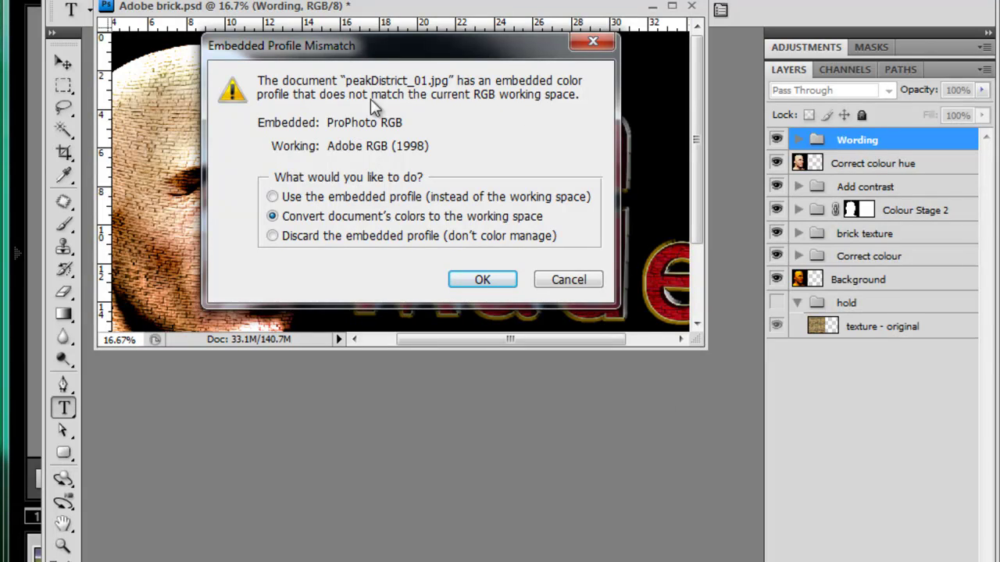
Open the copy keeping its embedded ProPhoto RGB profile
left_click(272, 197)
left_click(482, 280)
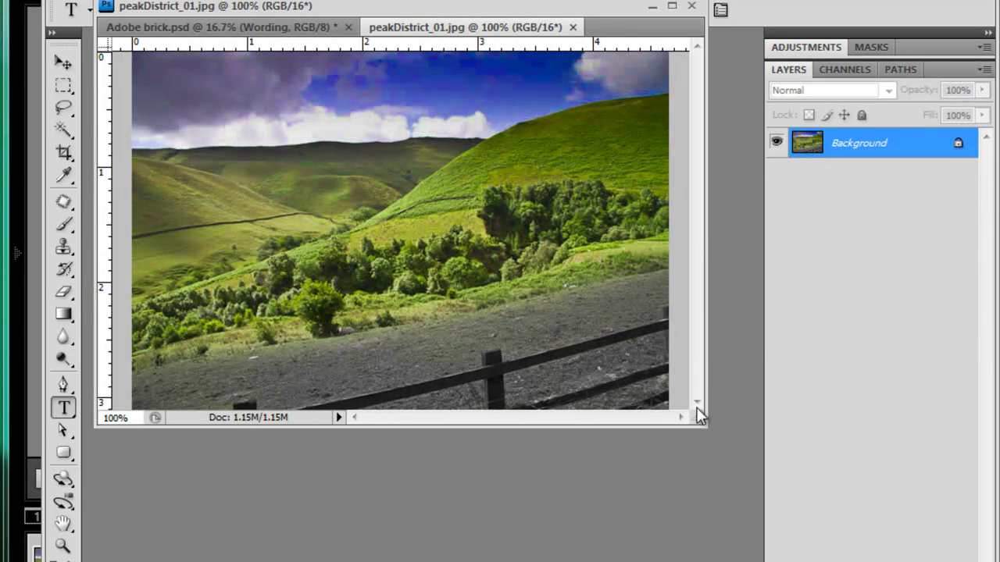
left_click(671, 6)
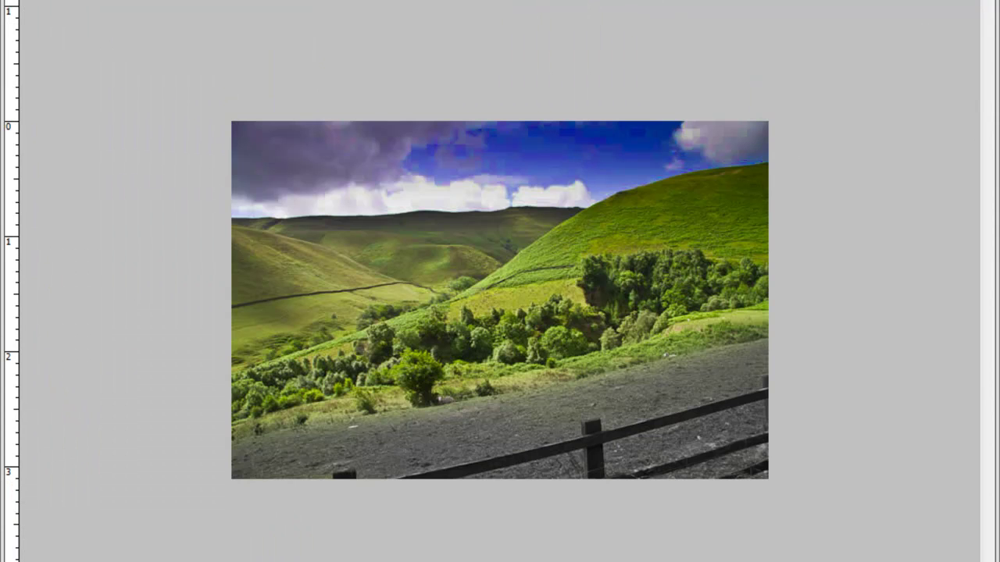
key("f")
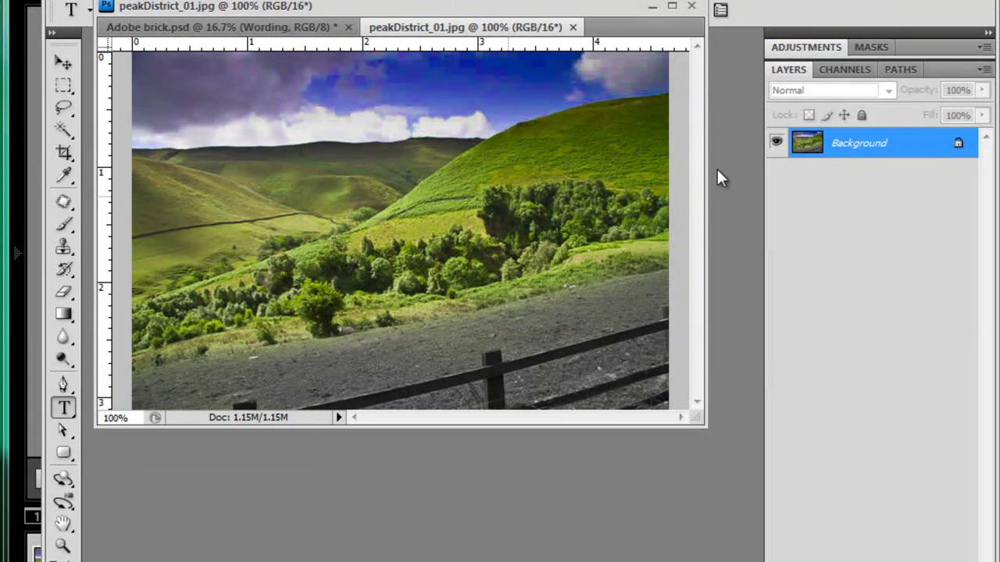
Add a Black & White adjustment, then close and save the document
left_click(804, 46)
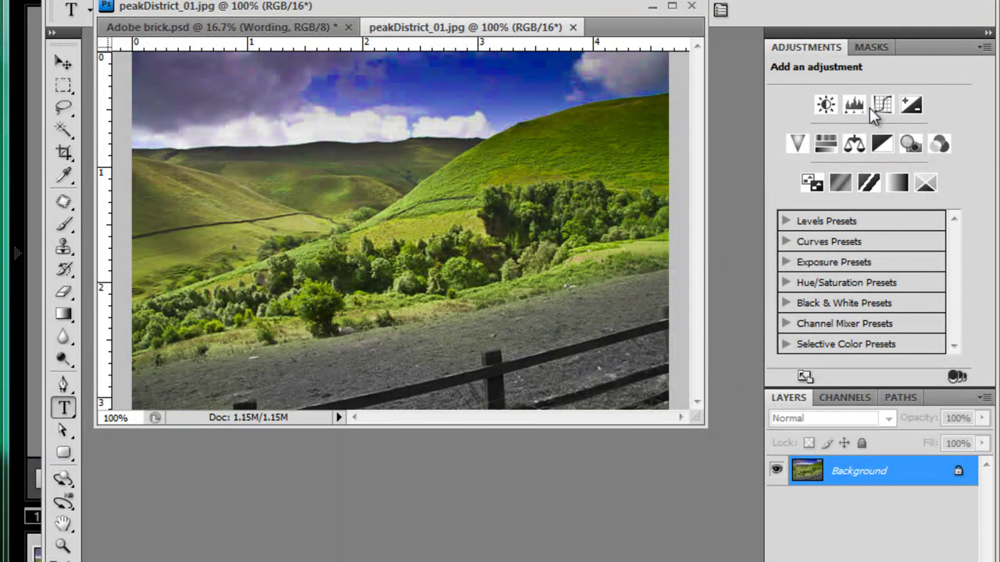
left_click(883, 147)
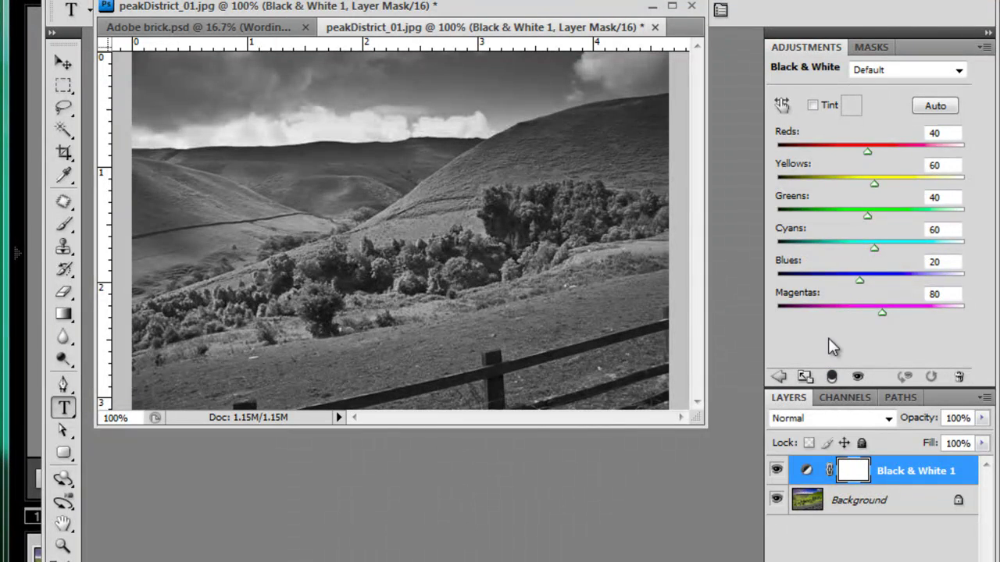
left_click(778, 378)
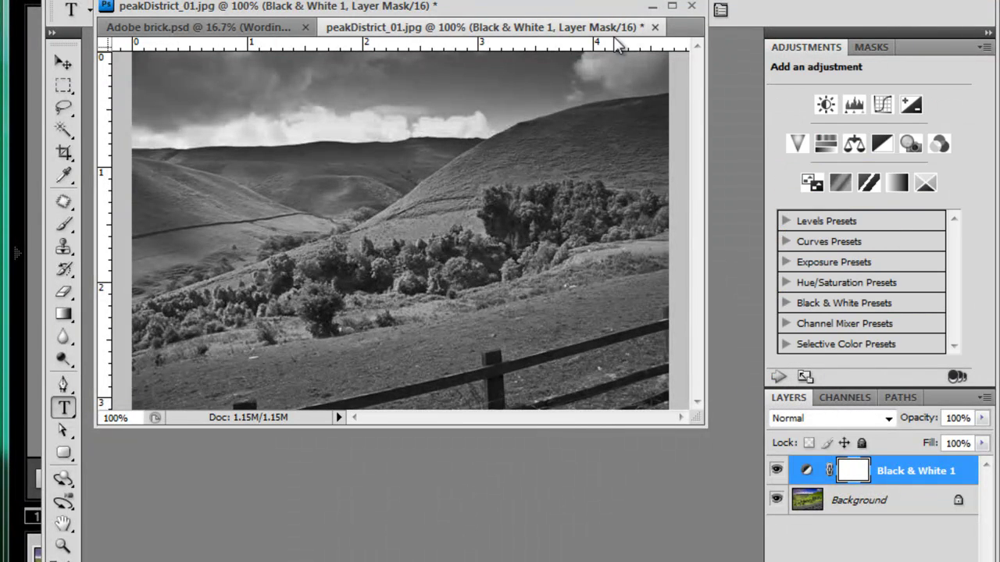
left_click(655, 27)
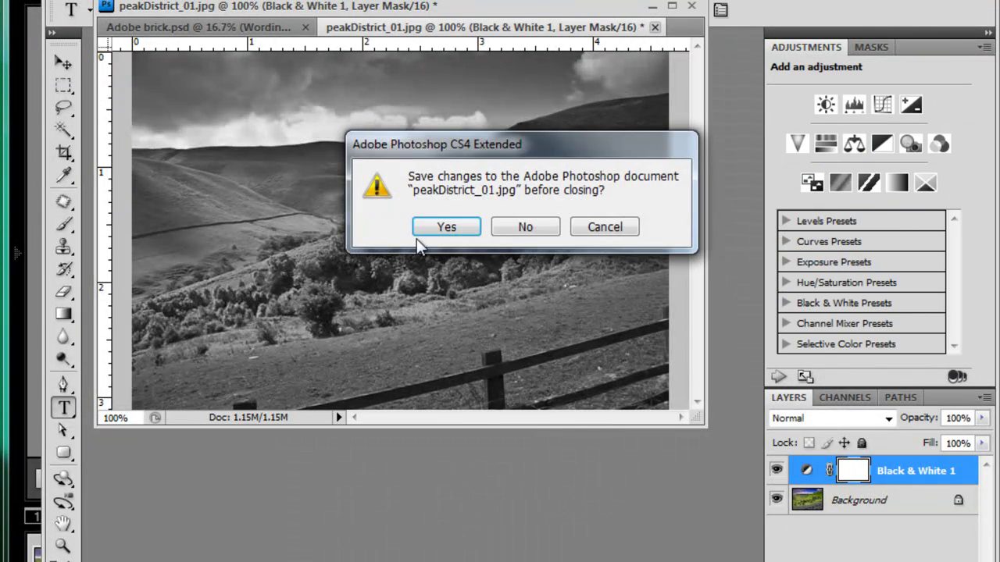
left_click(446, 226)
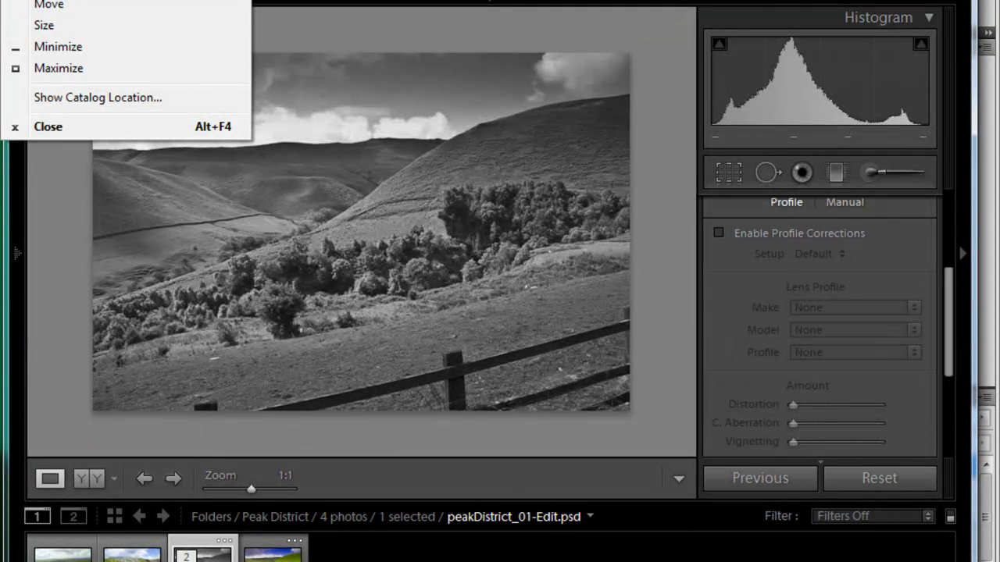
Collapse and expand the stack, view the colour original, then return to peakDistrict_01-Edit.psd
key("Escape")
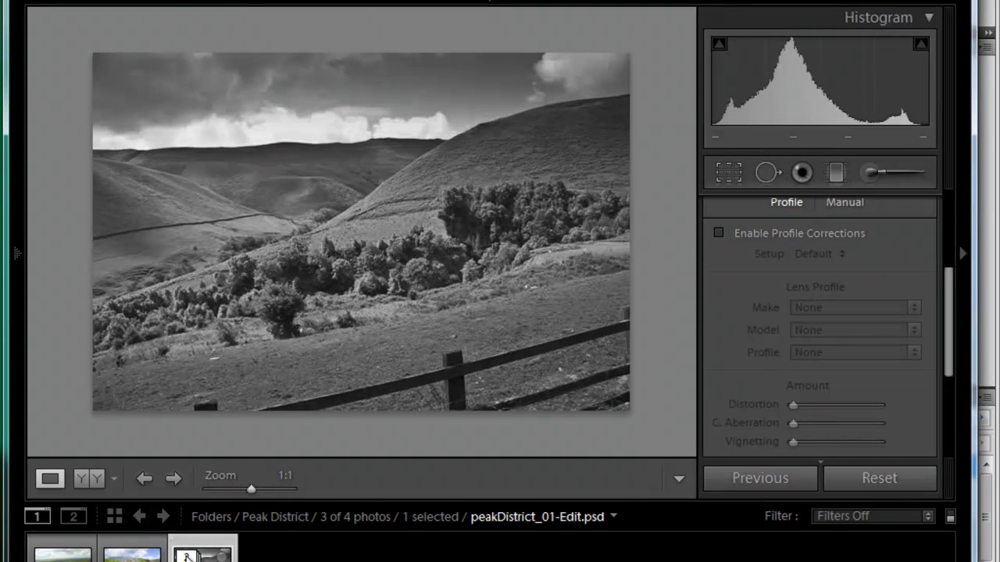
left_click(188, 556)
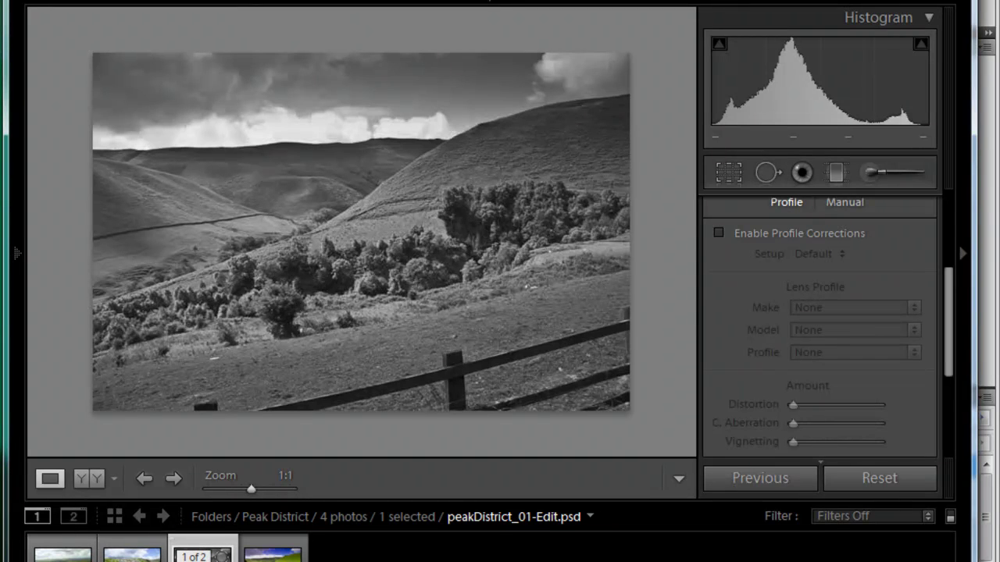
left_click(272, 557)
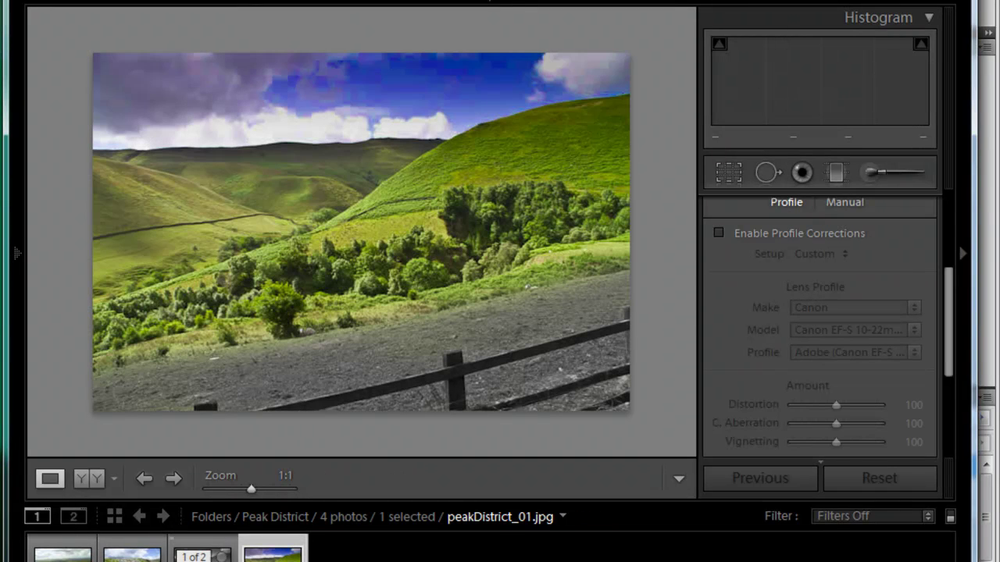
key("Left")
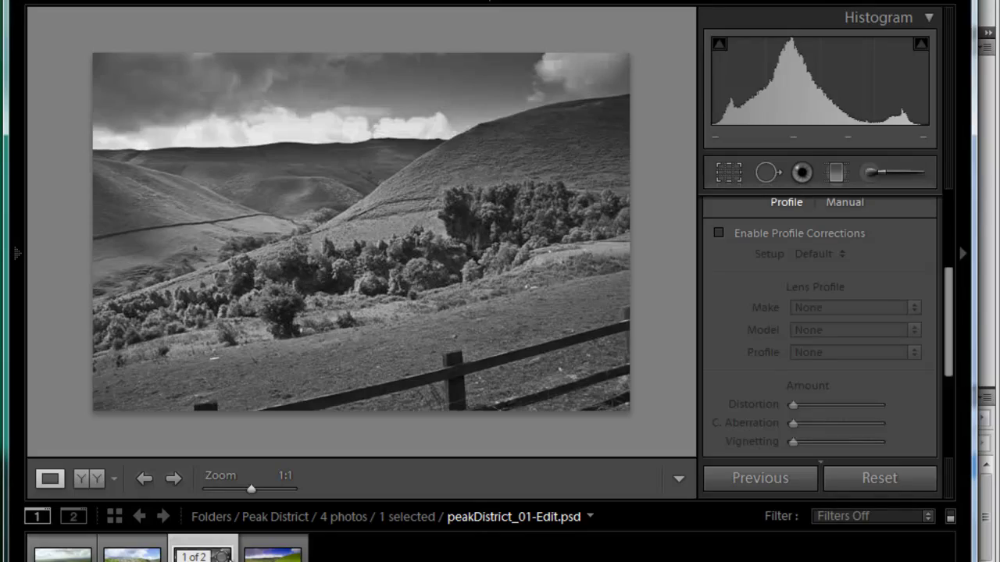
left_click_drag(949, 305, 952, 229)
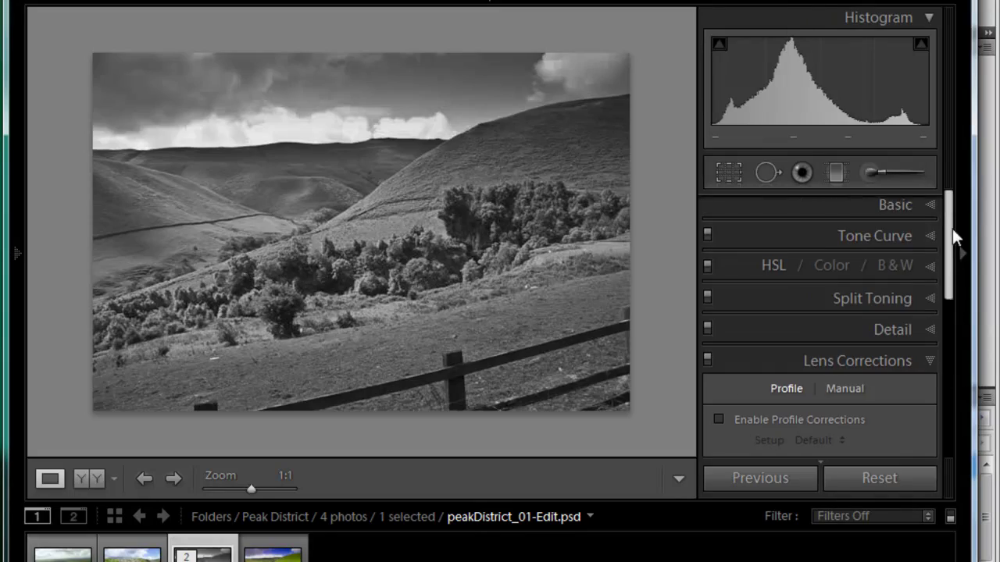